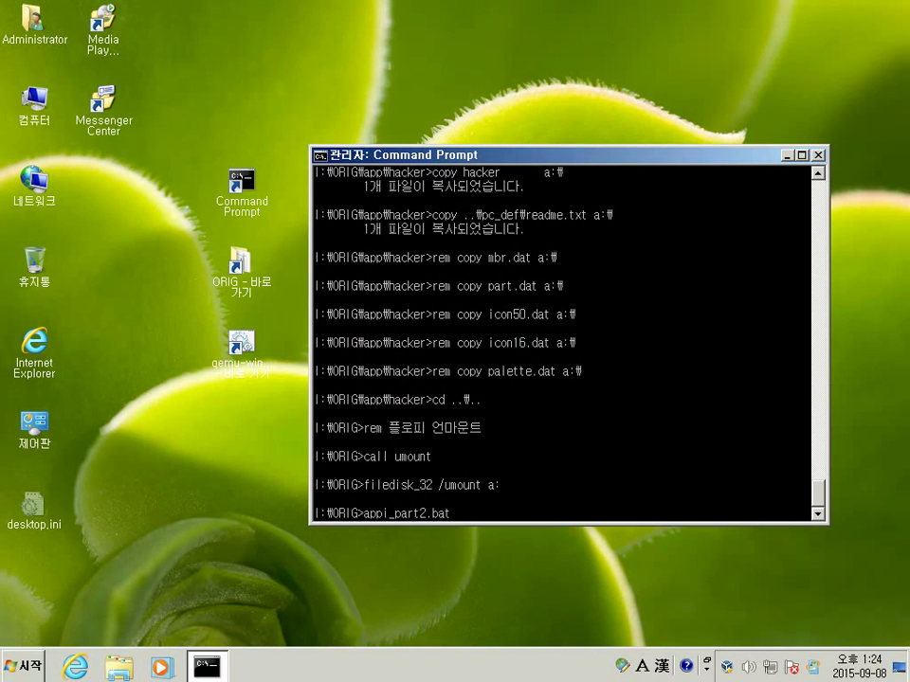
# - Launch qemu-win-ios.bat and move the console and QEMU windows to the right
pyautogui.doubleClick(242, 343)
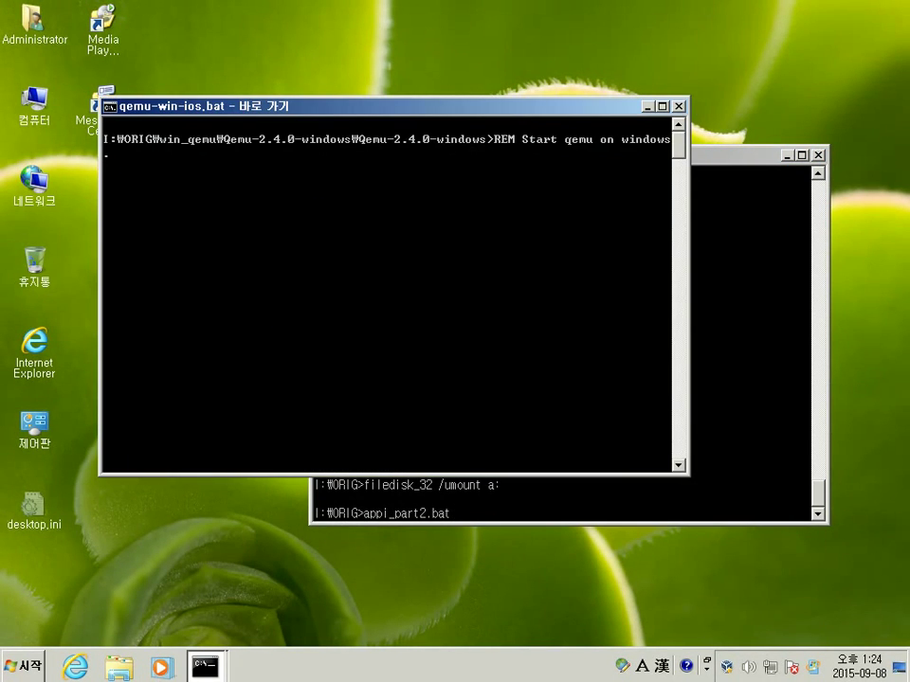
pyautogui.moveTo(379, 106); pyautogui.dragTo(554, 204)
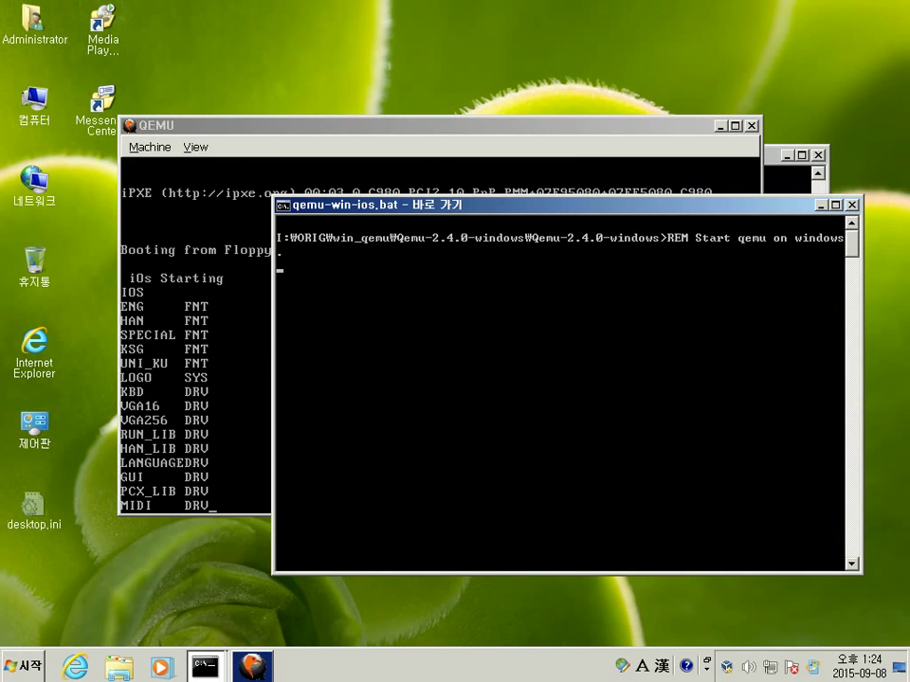
pyautogui.moveTo(426, 125); pyautogui.dragTo(580, 243)
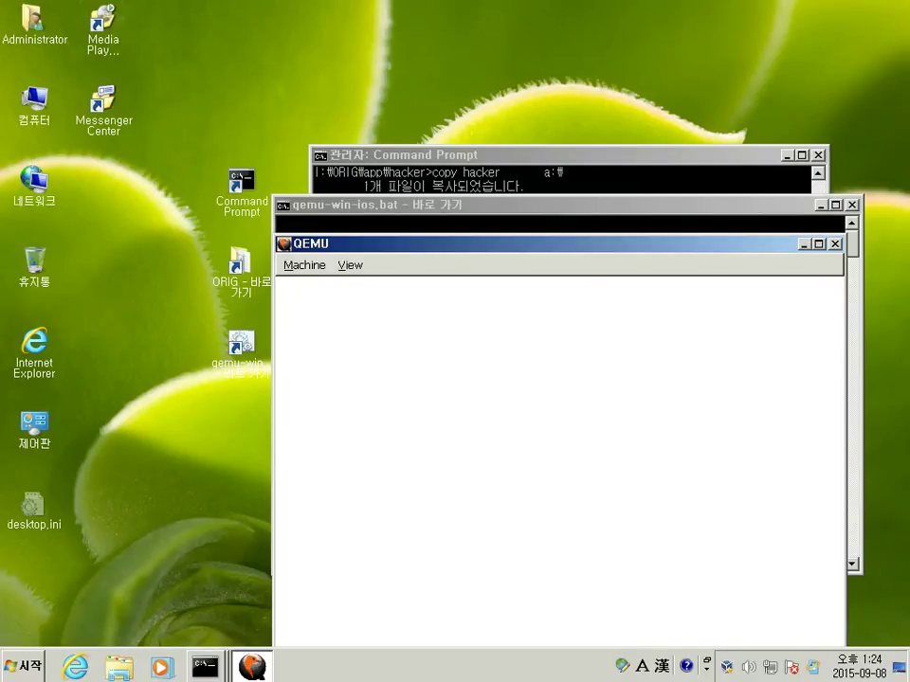
# - Move the QEMU window up and choose 한국어 as the guest language
pyautogui.moveTo(283, 243); pyautogui.dragTo(274, 147)
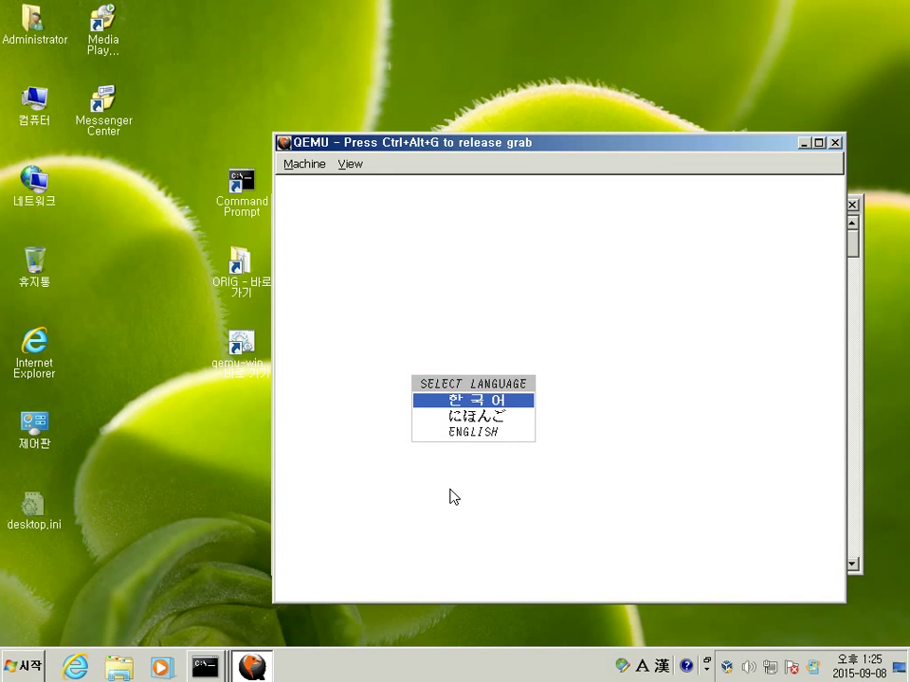
pyautogui.press('Return')
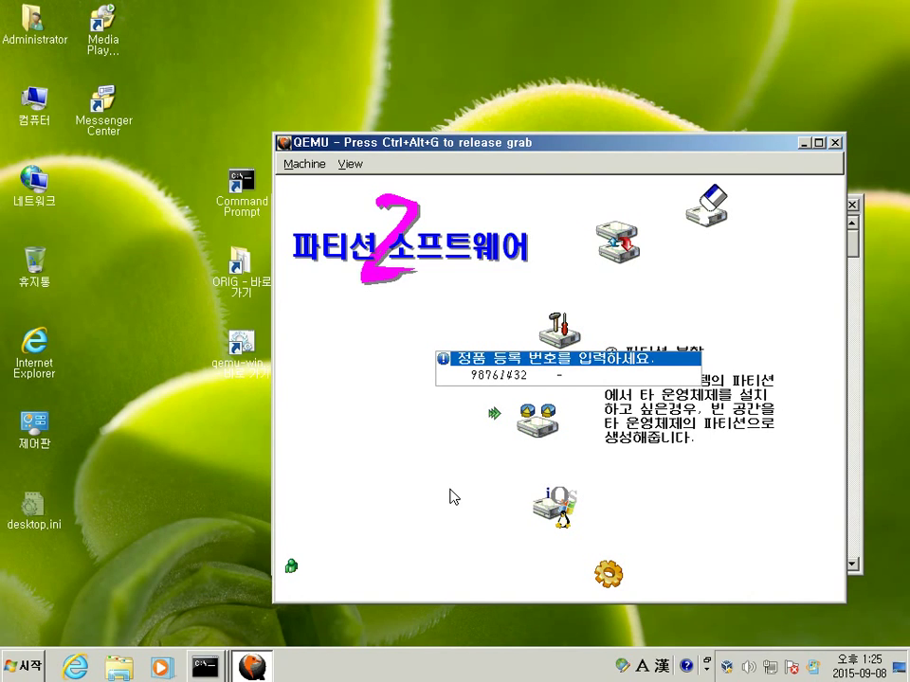
# - Register the partition software with its product registration number and enter ① 포맷/삭제
pyautogui.press('Return')
pyautogui.press('Return')
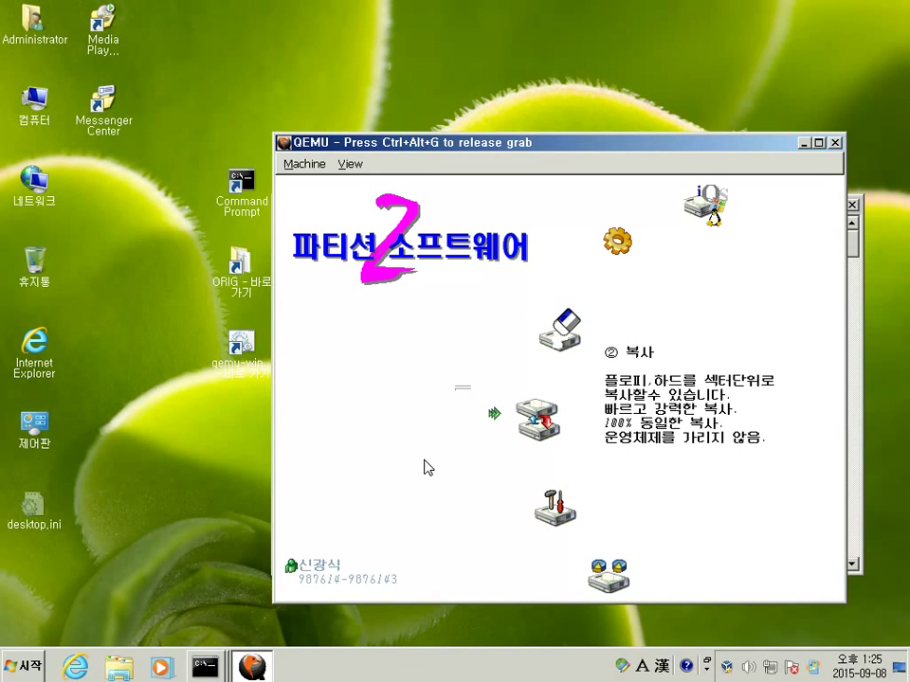
pyautogui.press('Return')
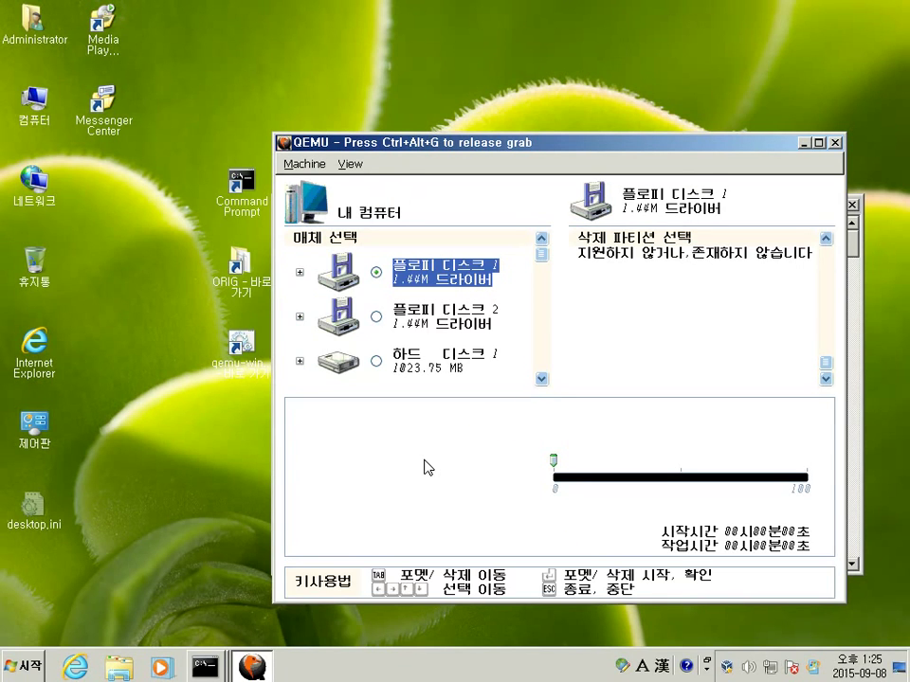
# - Fully format 플로피 디스크 2 (2879 sectors in 28 seconds) and dismiss the completion notice
pyautogui.press('Down')
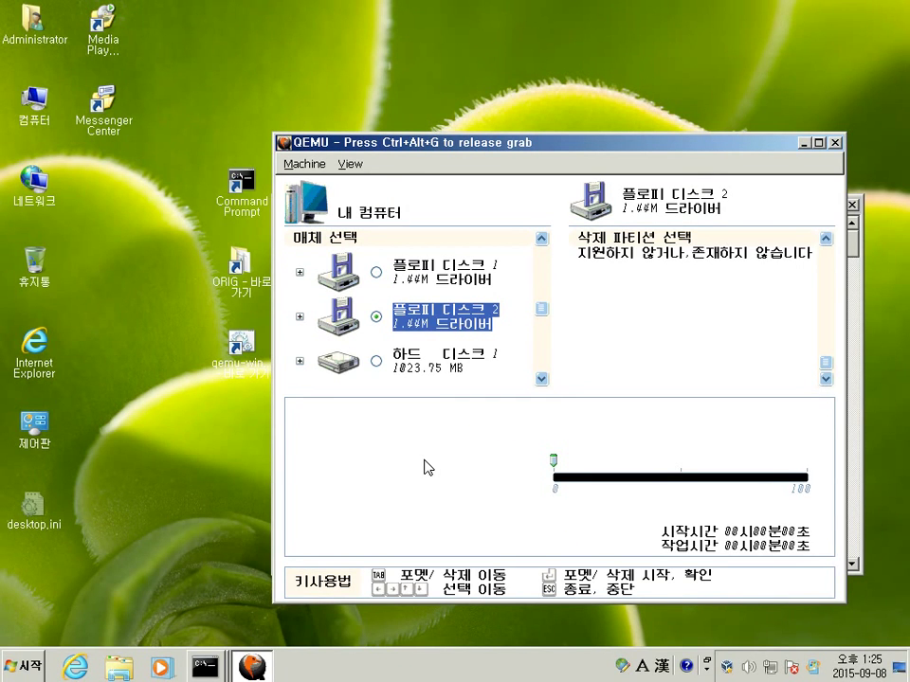
pyautogui.press('Return')
pyautogui.press('Return')
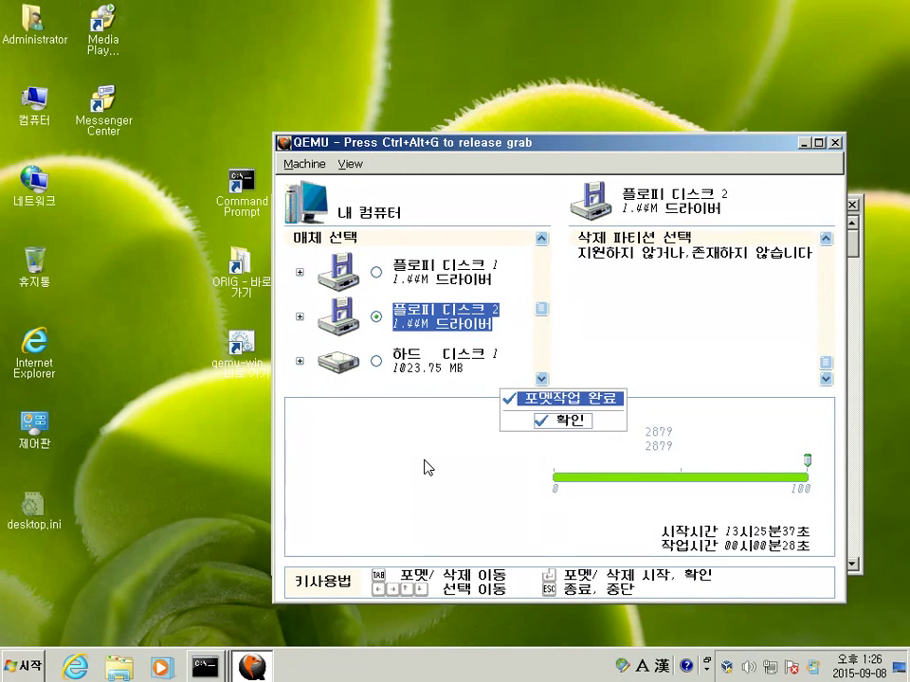
pyautogui.press('Return')
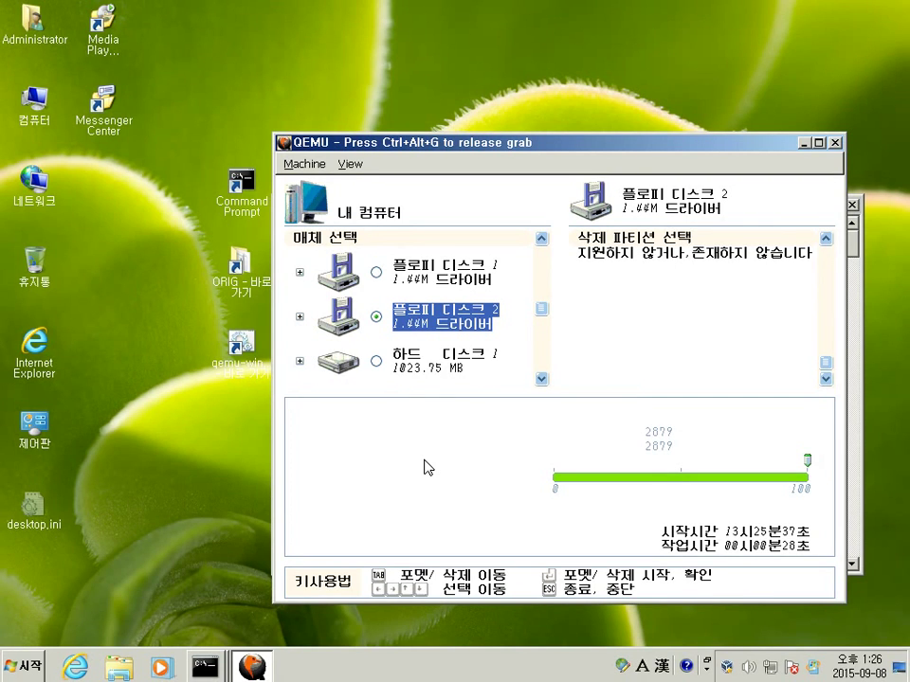
# - Copy floppy disk 1 onto 플로피 디스크 2 using ② 복사, completing in 15 seconds
pyautogui.press('Escape')
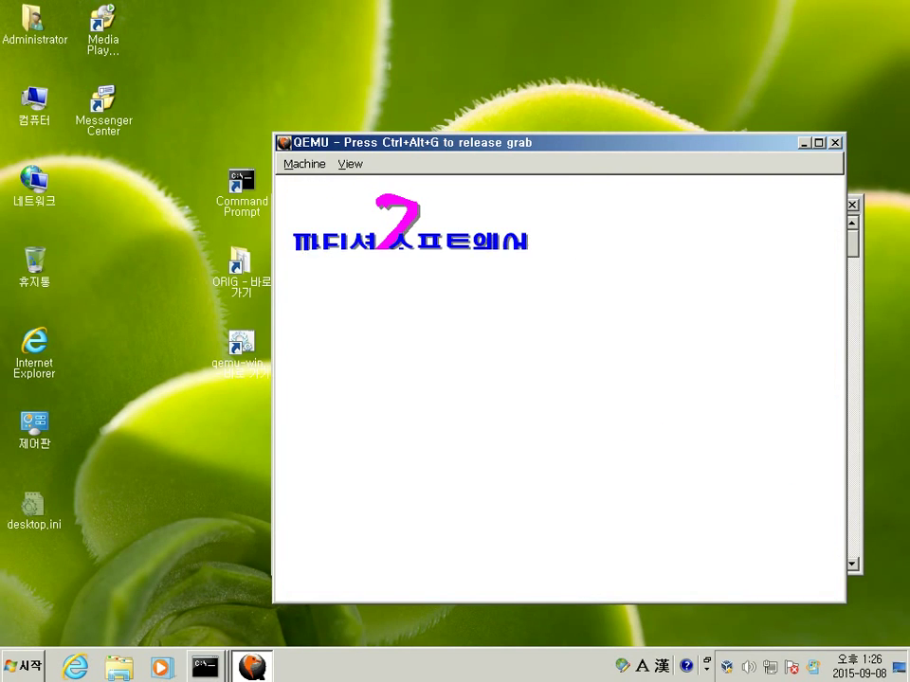
pyautogui.press('Return')
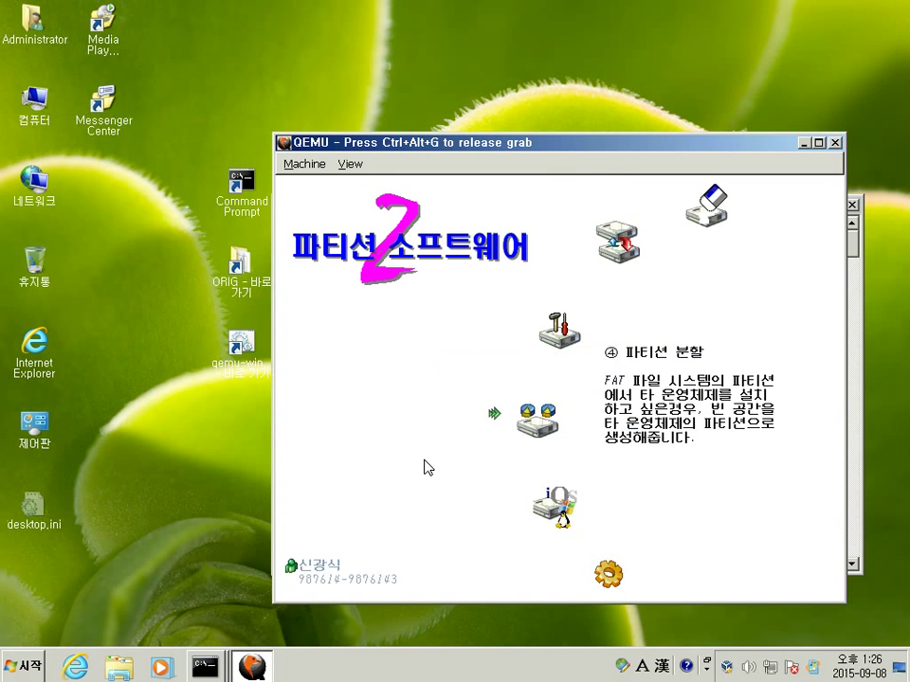
pyautogui.press('Up')
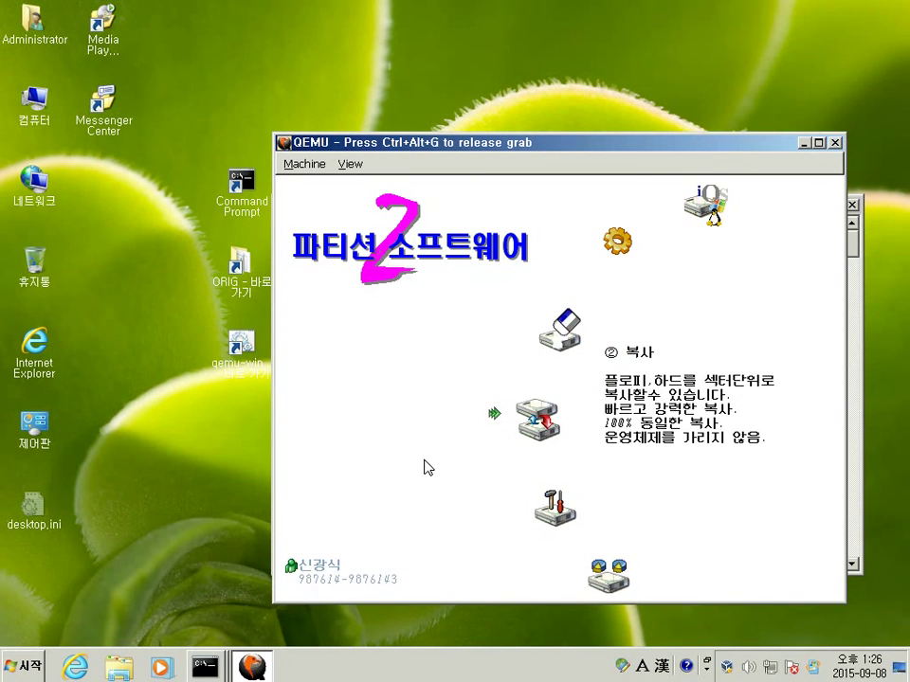
pyautogui.press('Return')
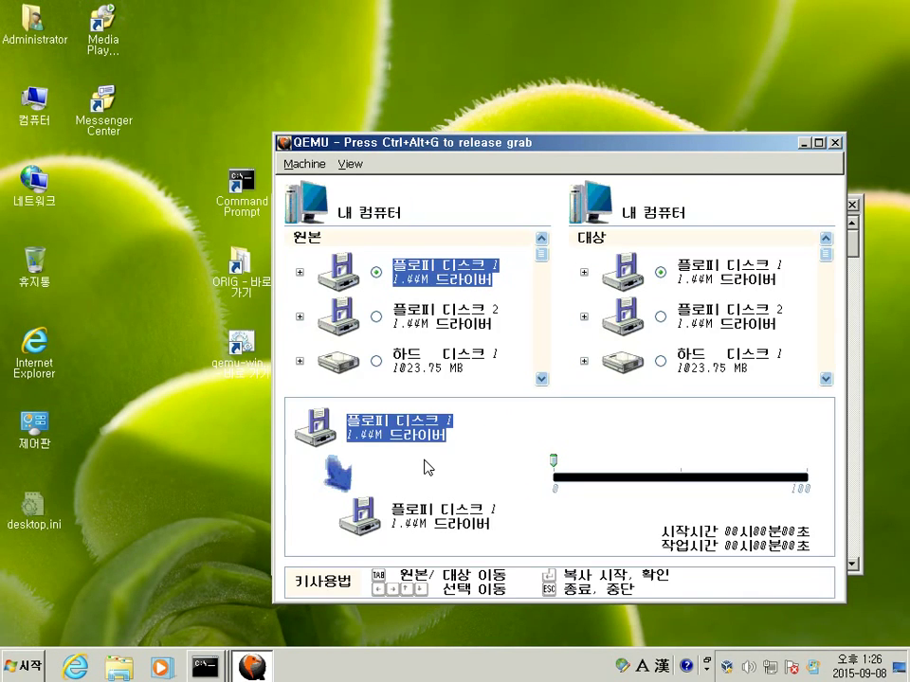
pyautogui.press('Tab')
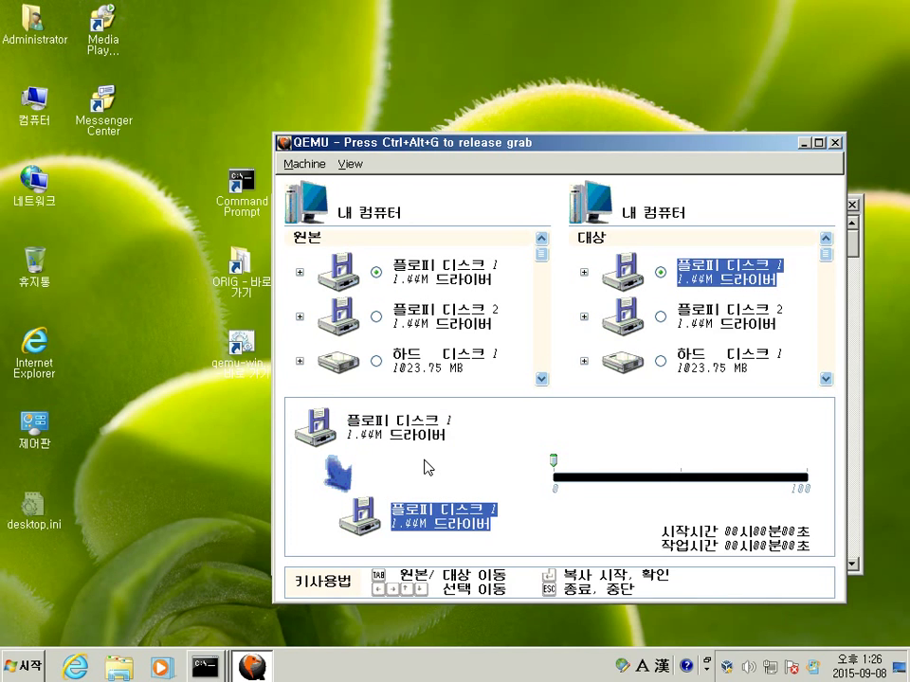
pyautogui.press('Down')
pyautogui.press('Return')
pyautogui.press('Return')
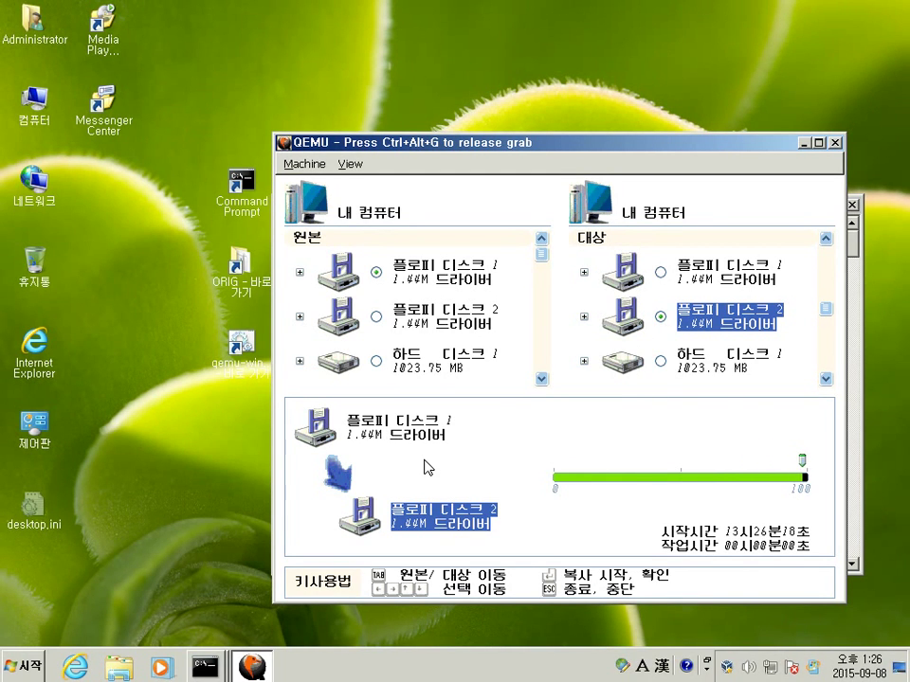
pyautogui.press('Return')
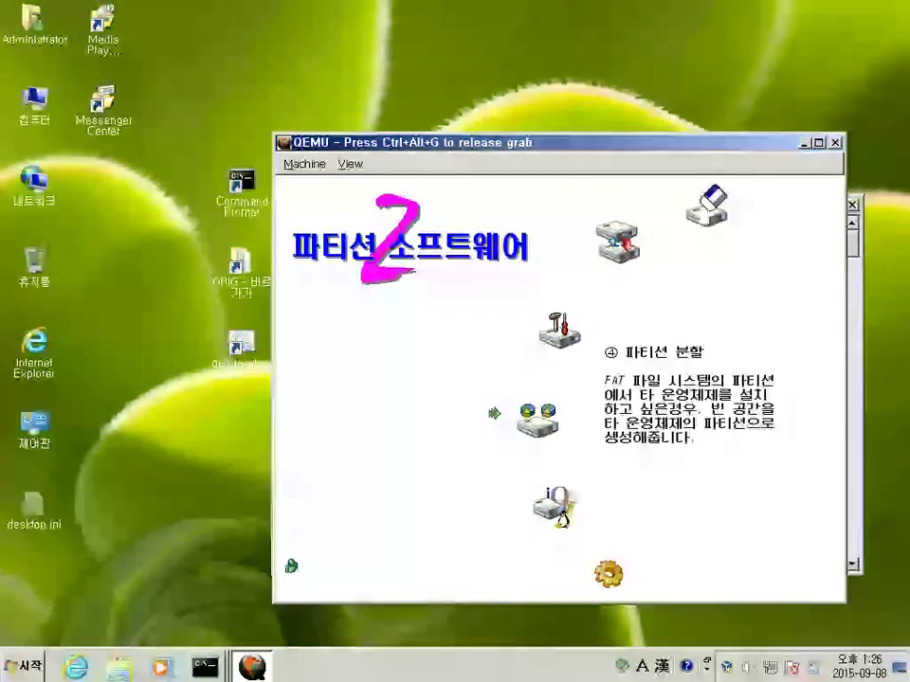
# - Generate a KSSOFT protection code for IDE Primary 마스터 through ⑥ 해커모드
pyautogui.press('Return')
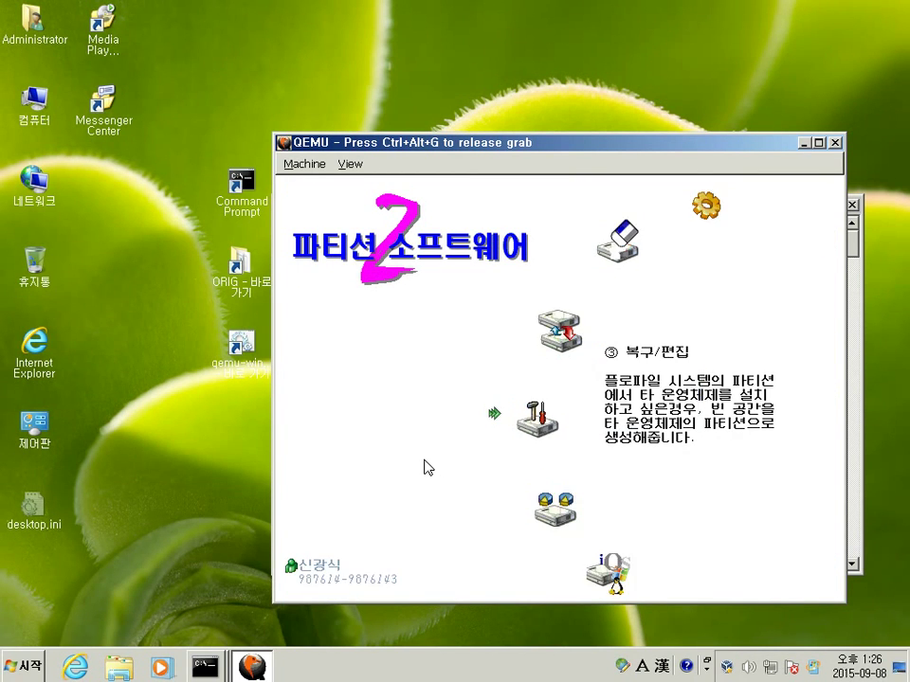
pyautogui.press('Up')
pyautogui.press('Up')
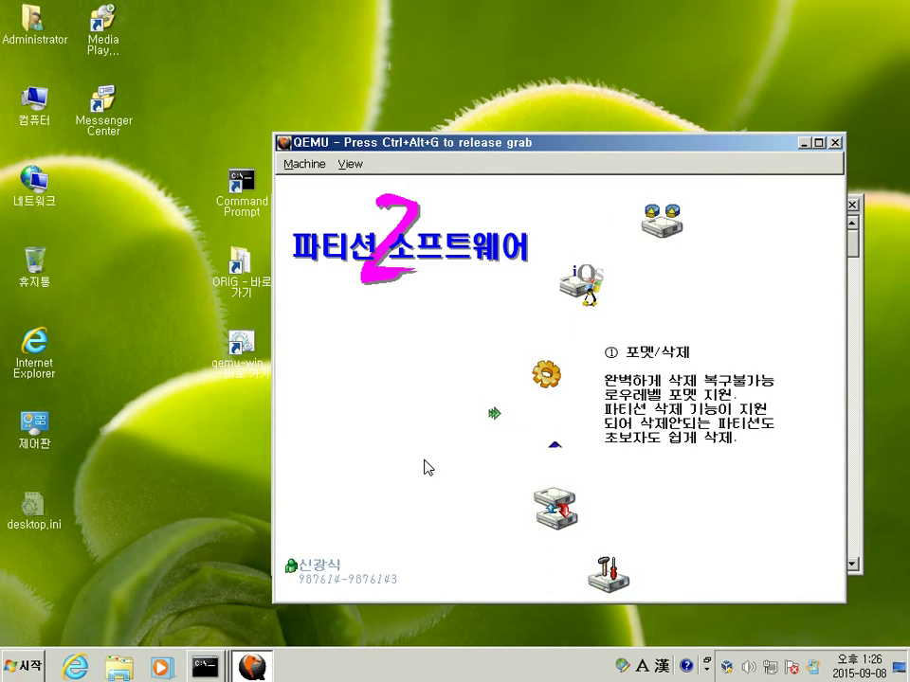
pyautogui.press('Return')
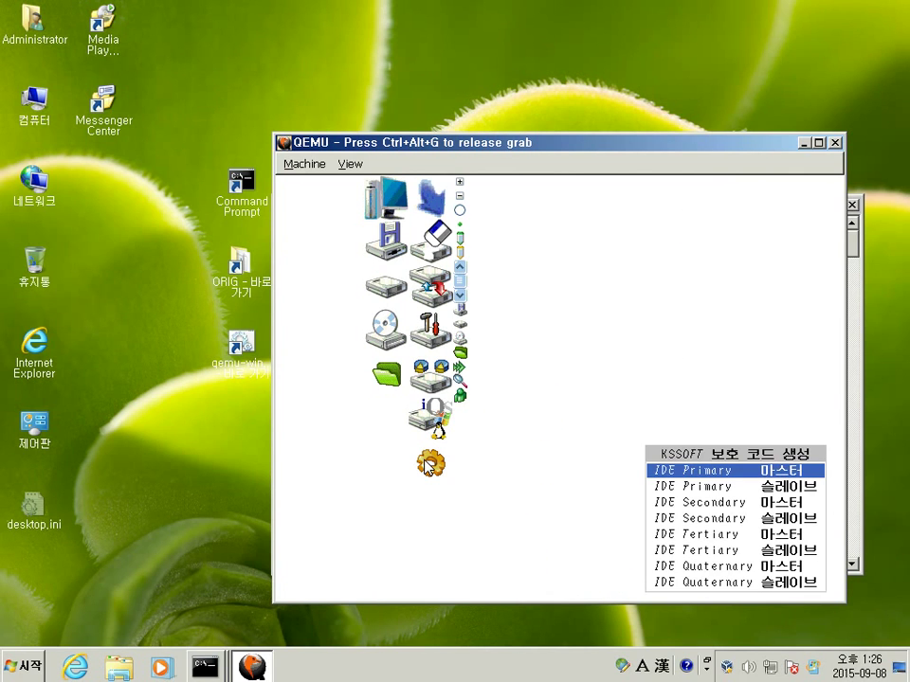
pyautogui.press('Down')
pyautogui.press('Down')
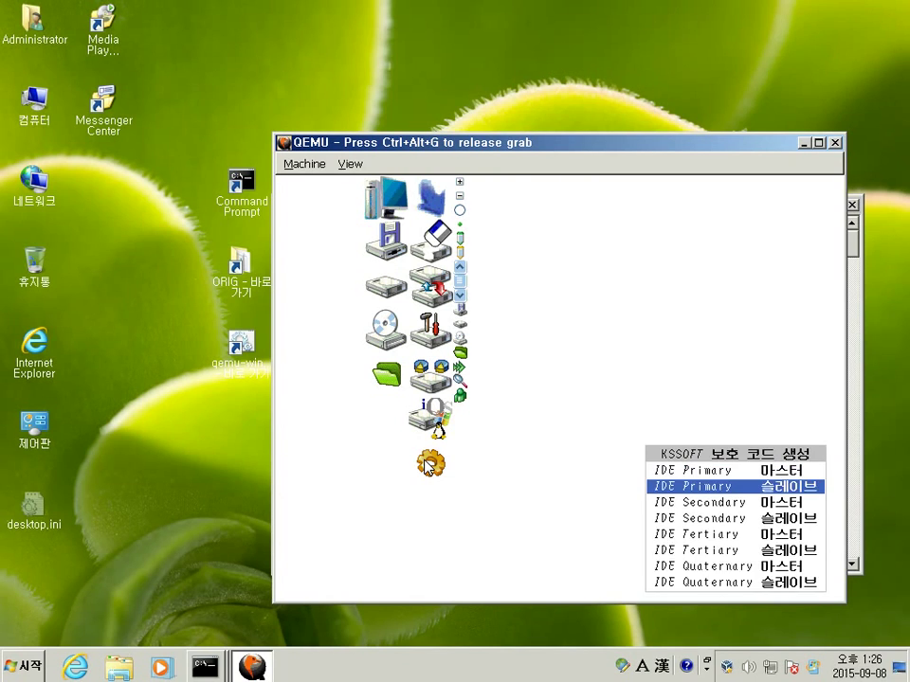
pyautogui.press('Up')
pyautogui.press('Up')
pyautogui.press('Return')
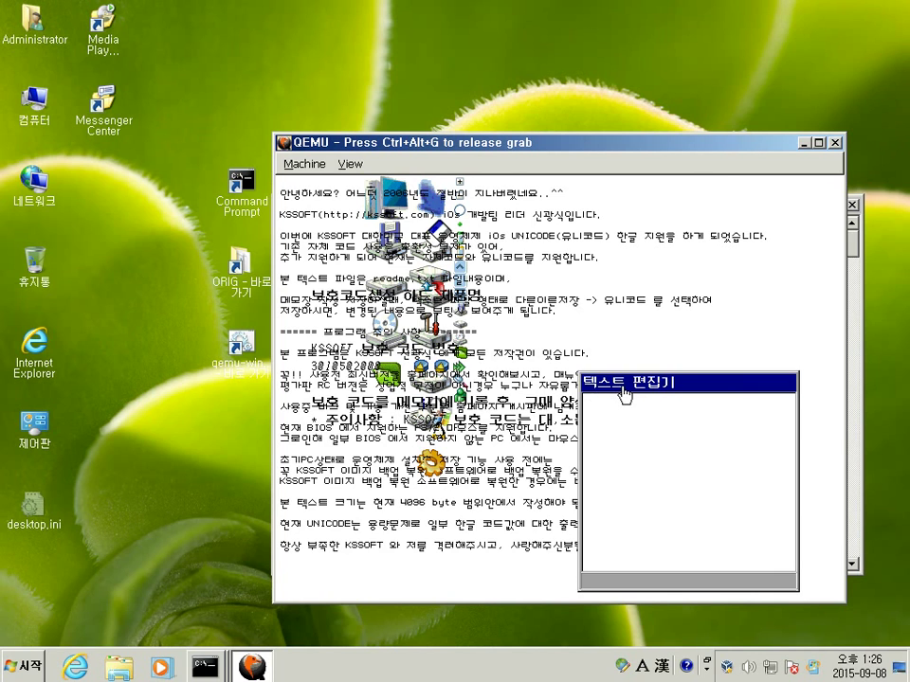
# - Move the 텍스트 편집기 window left and release the guest input grab with Ctrl+Alt+G
pyautogui.moveTo(557, 380); pyautogui.dragTo(498, 379)
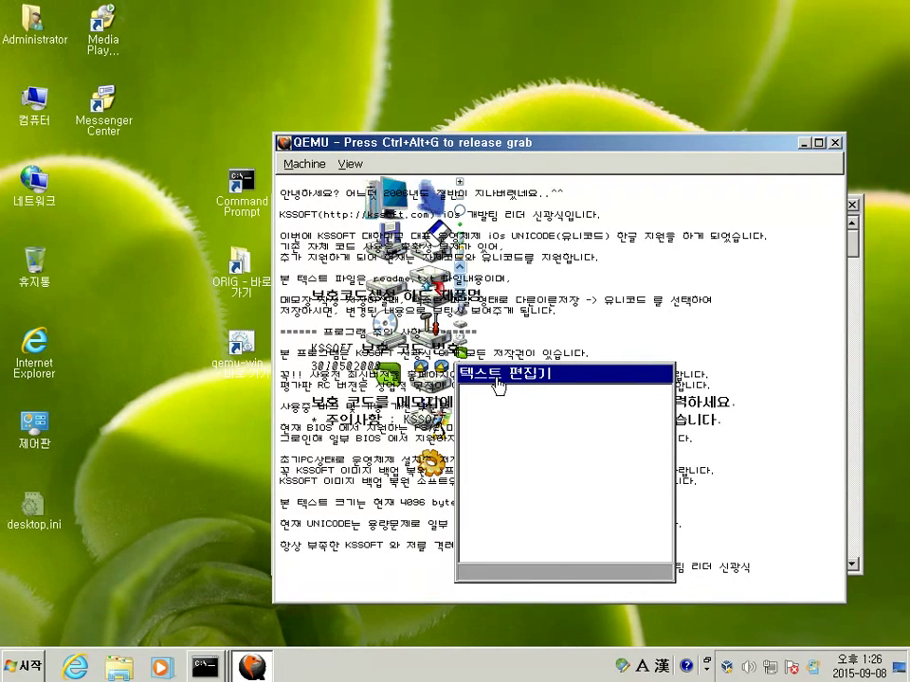
pyautogui.moveTo(583, 380); pyautogui.dragTo(635, 362)
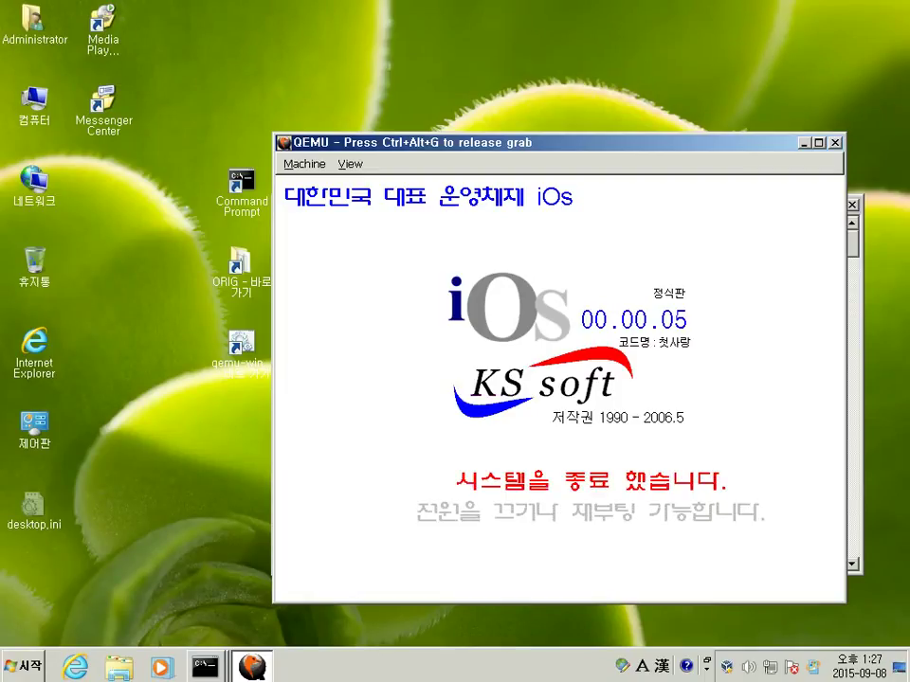
pyautogui.hotkey('ctrl', 'alt', 'g')
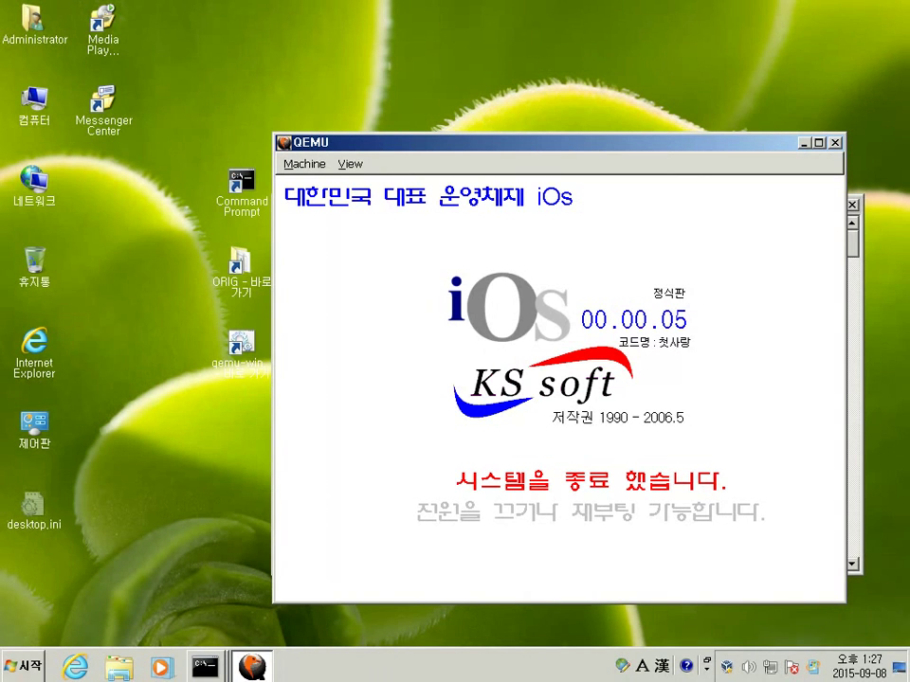